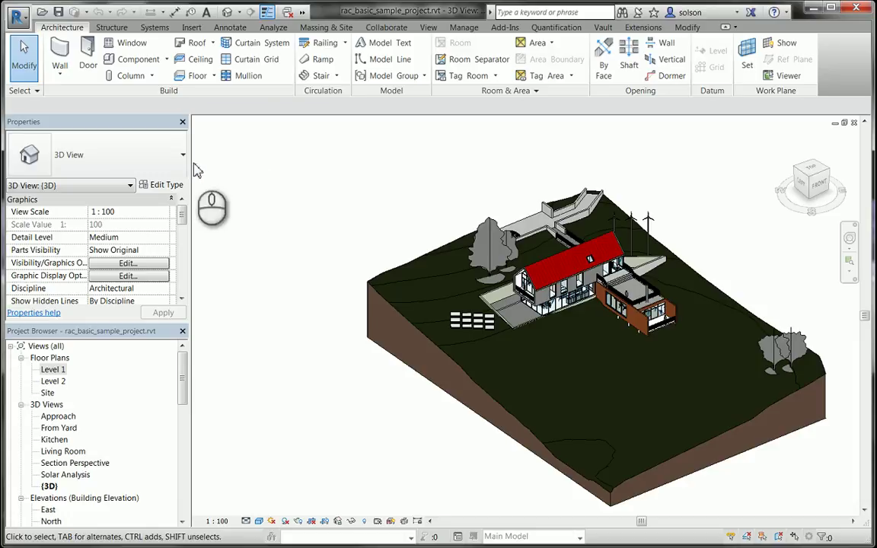
Open the Level 1 floor plan from the Project Browser.
scroll(593, 303, up, 2)
scroll(579, 297, up, 3)
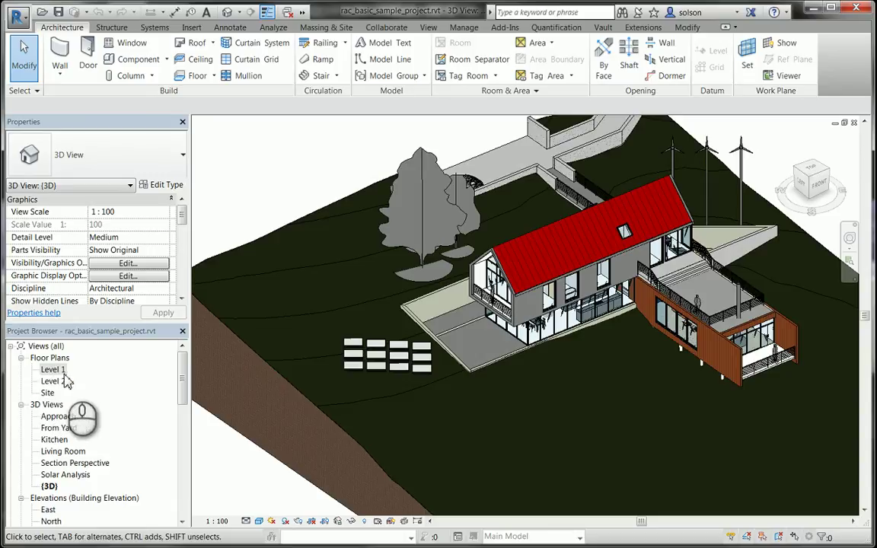
click(50, 370)
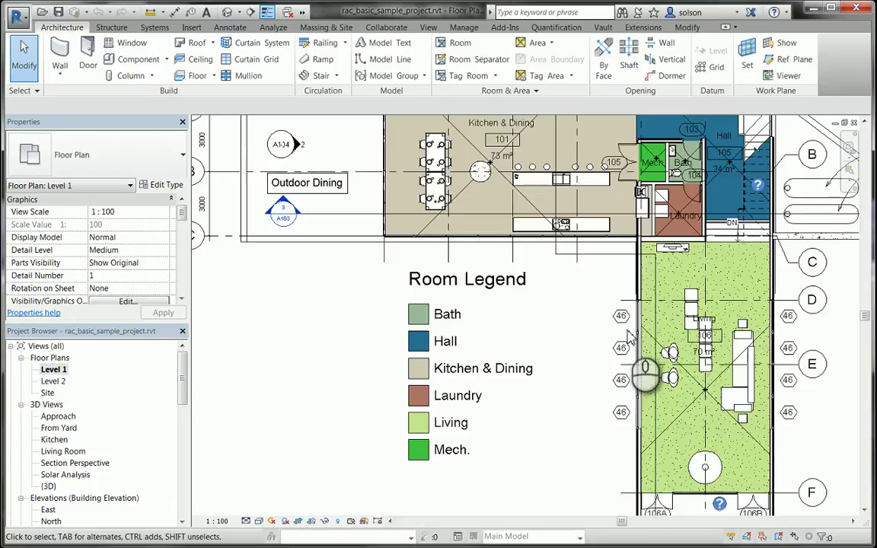
scroll(566, 277, up, 2)
scroll(533, 251, down, 3)
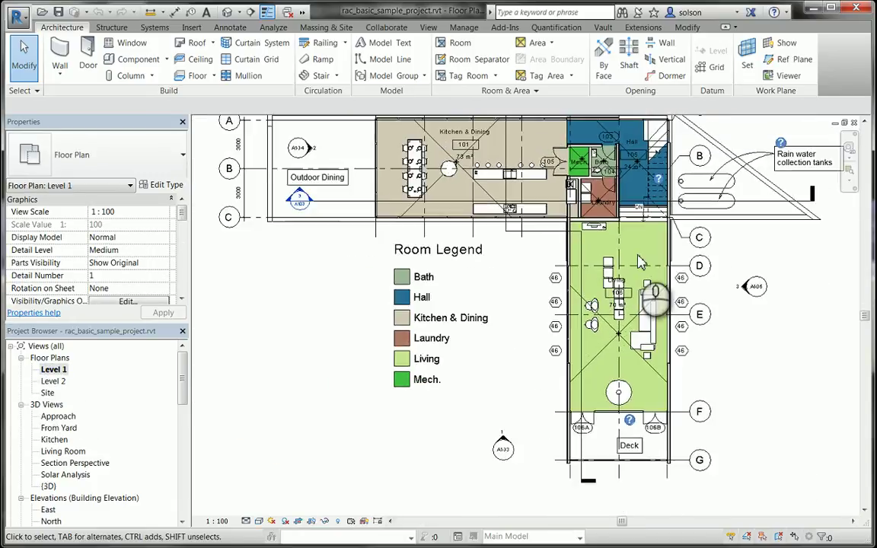
scroll(610, 266, up, 3)
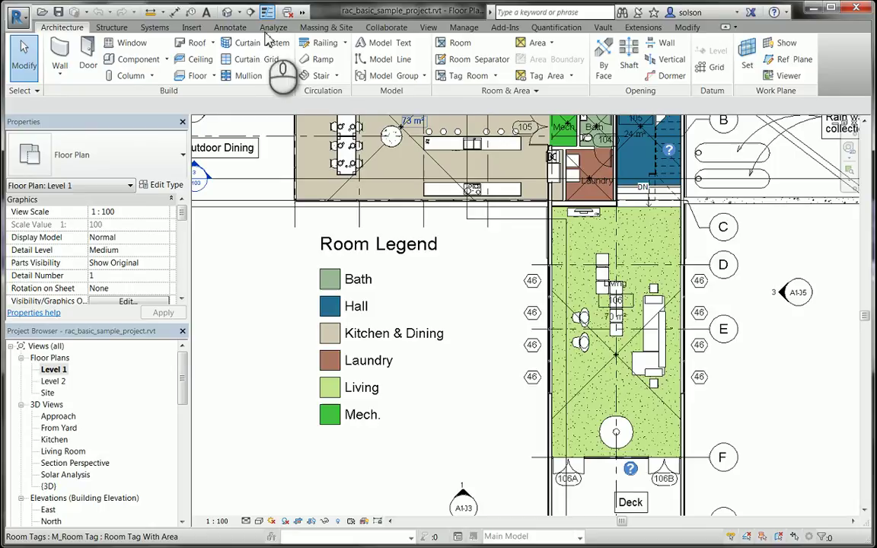
Place a new camera with its eye point in the Living room, aimed toward the lower left.
click(238, 13)
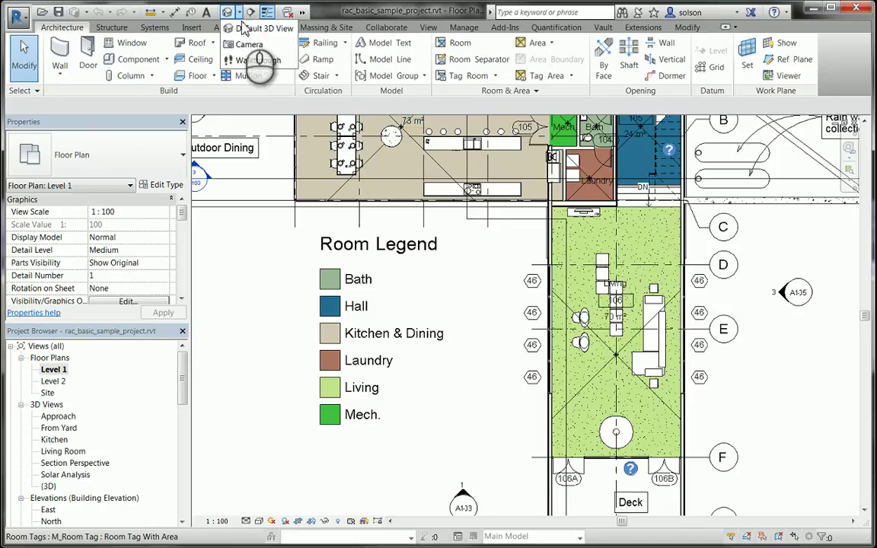
click(251, 46)
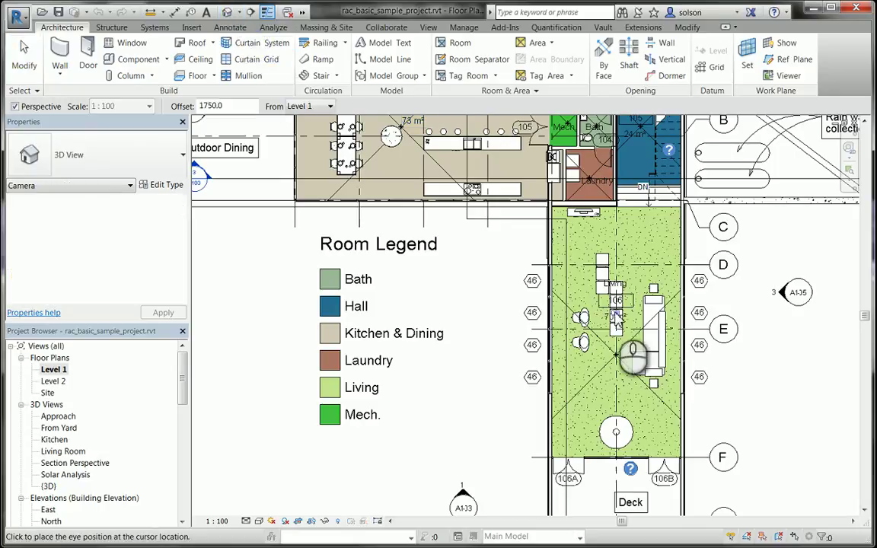
middle_drag(476, 310, 435, 285)
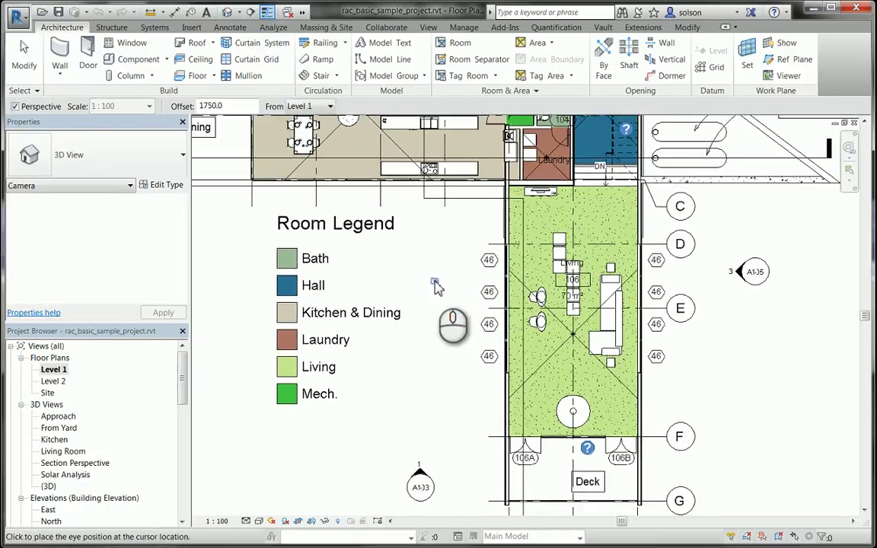
scroll(435, 286, down, 2)
scroll(453, 298, up, 3)
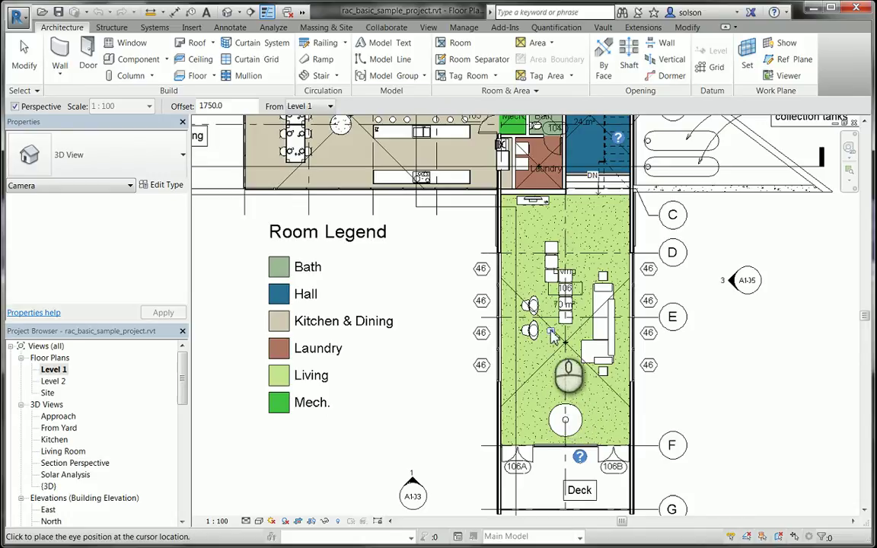
click(551, 332)
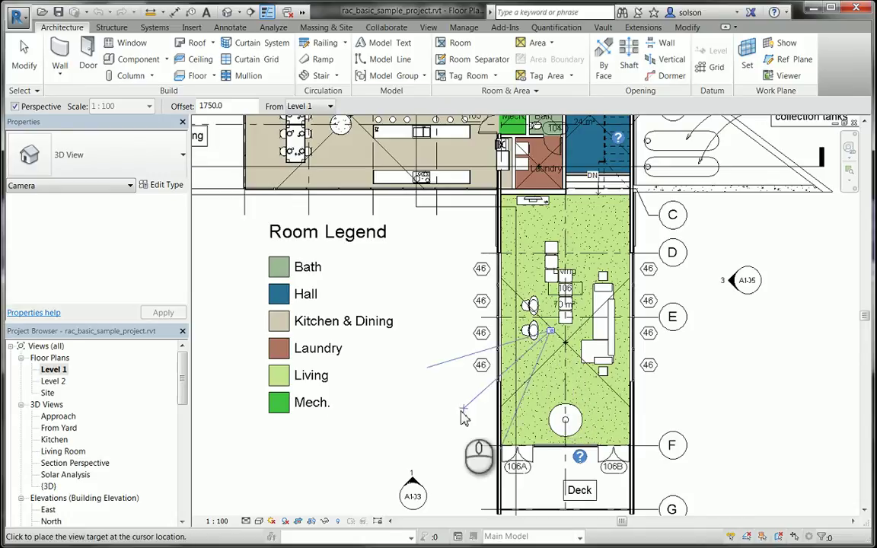
click(358, 424)
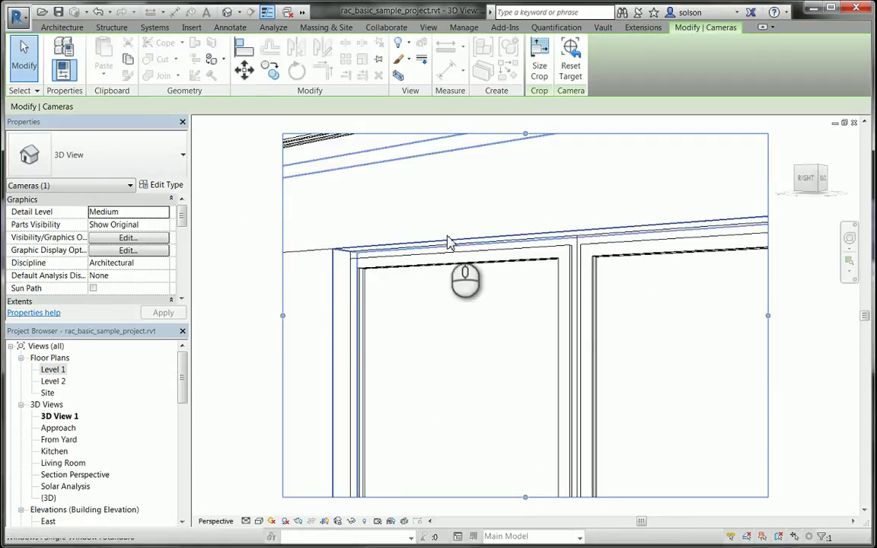
Use Show Camera on 3D View 1 in the Project Browser to reveal and select its camera.
scroll(458, 220, down, 2)
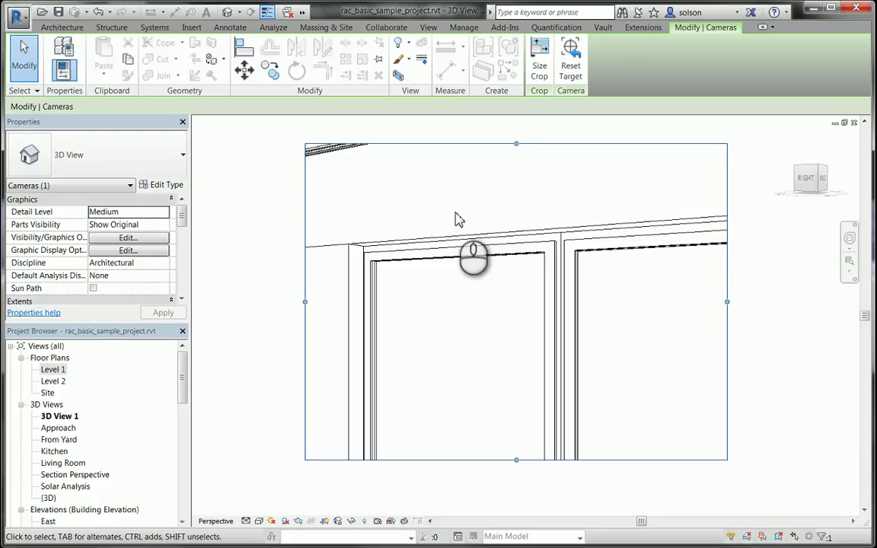
click(61, 417)
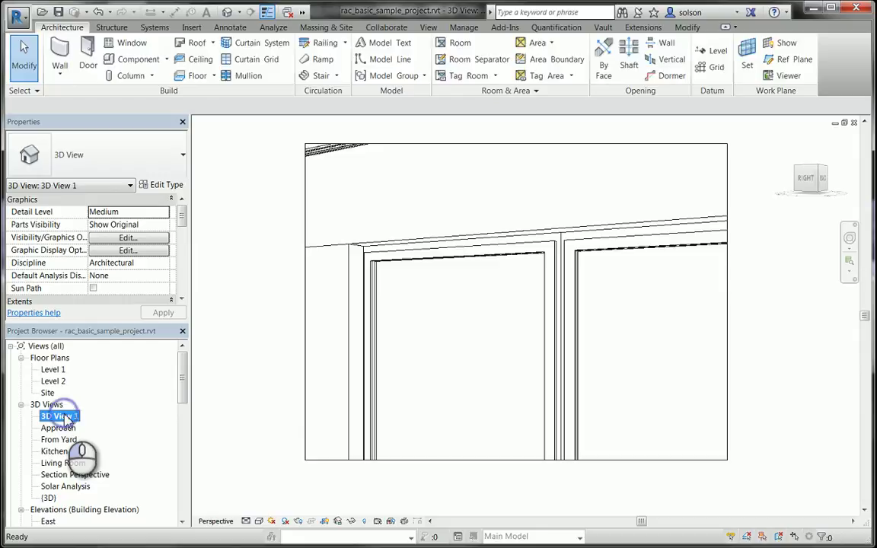
right_click(66, 420)
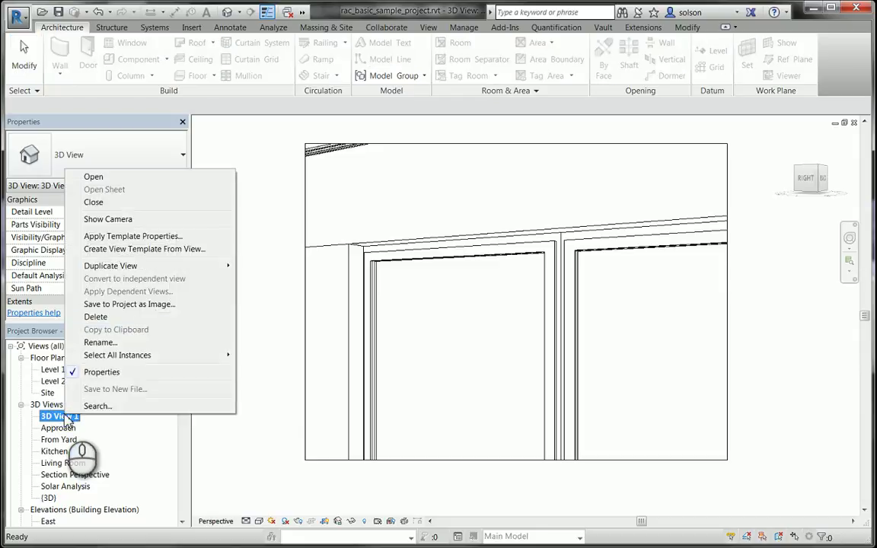
click(107, 219)
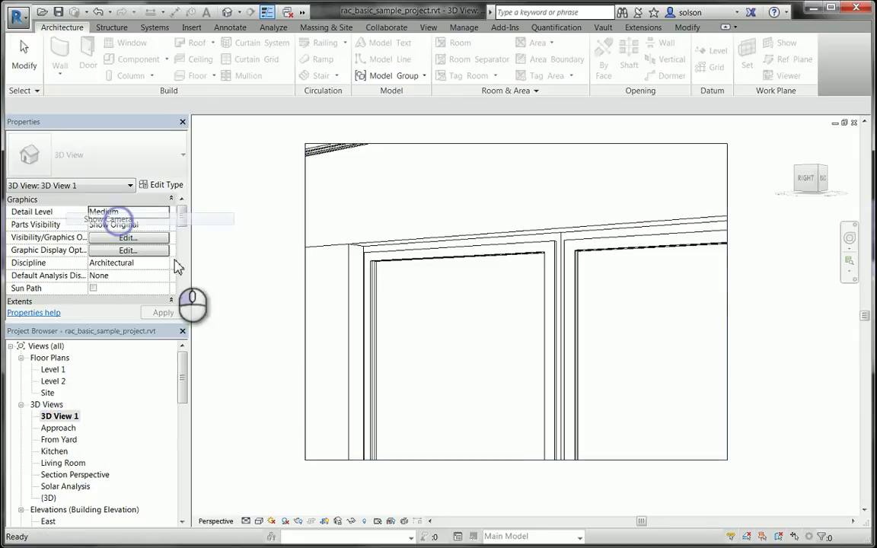
In the Level 1 plan, nudge the camera's eye point and set its view's Detail Level to Fine.
double_click(52, 370)
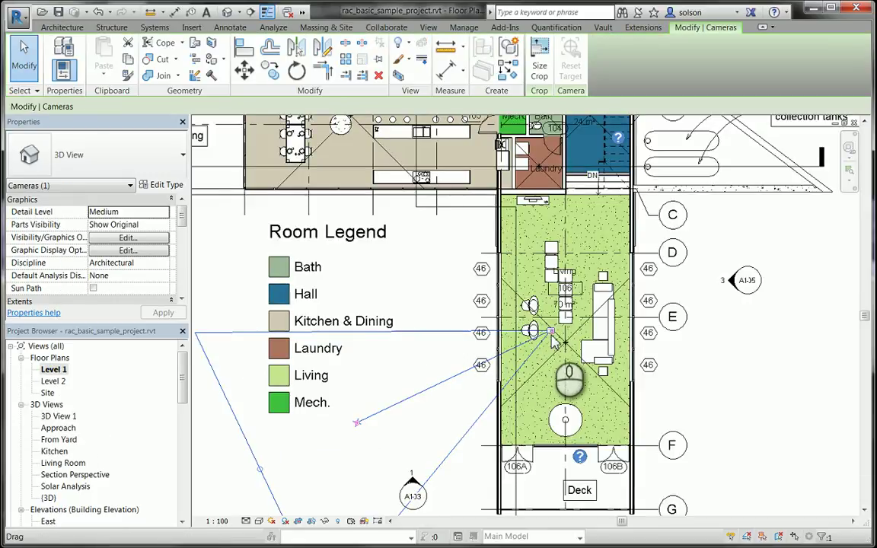
drag(552, 335, 555, 341)
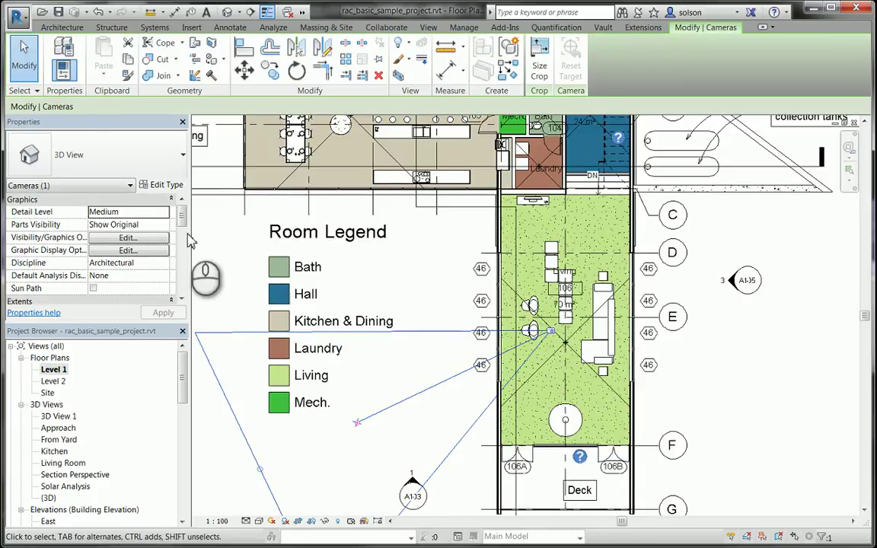
click(126, 212)
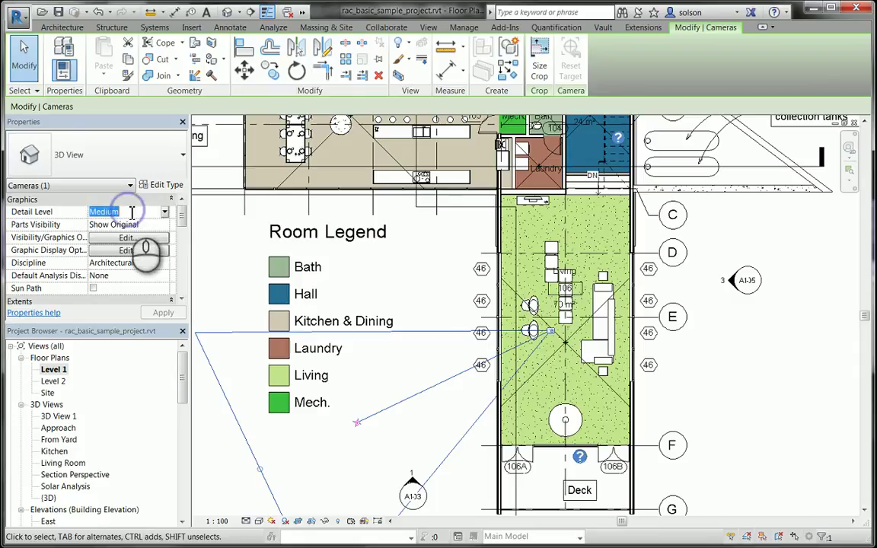
click(164, 212)
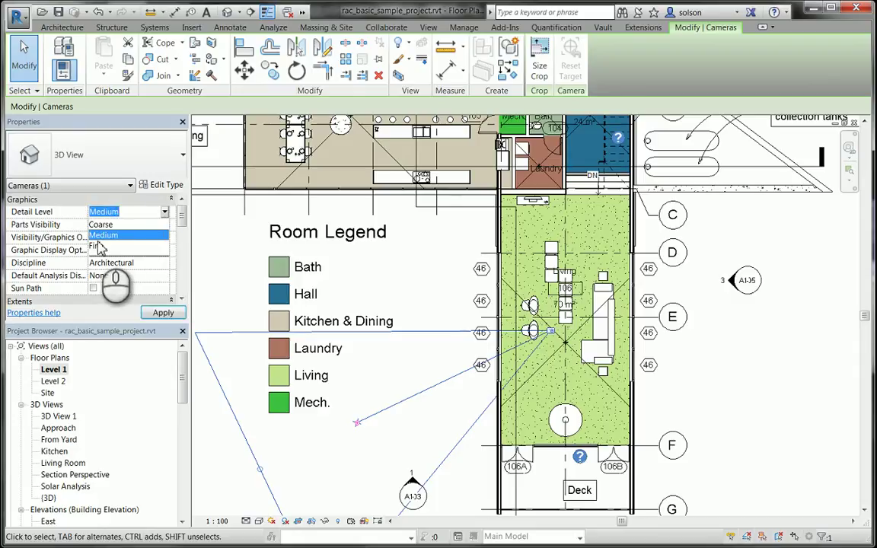
click(97, 246)
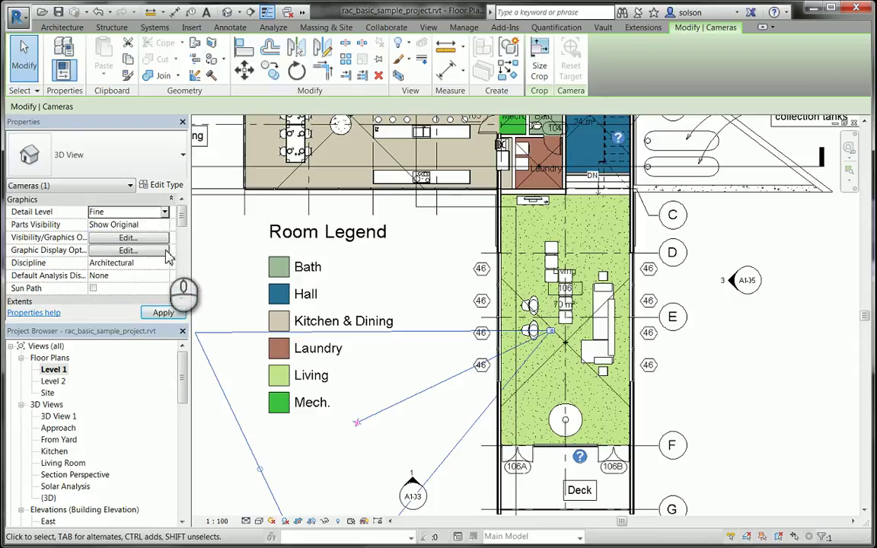
Change the camera's Eye Elevation and Target Elevation from 1750.0 to 750 and apply.
click(182, 299)
click(183, 300)
click(183, 300)
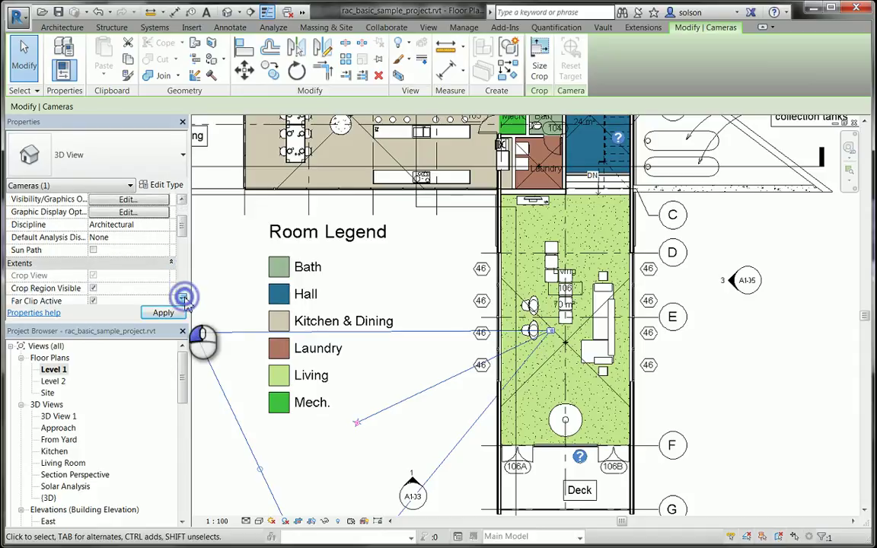
click(183, 299)
click(183, 299)
click(183, 299)
click(183, 299)
click(183, 299)
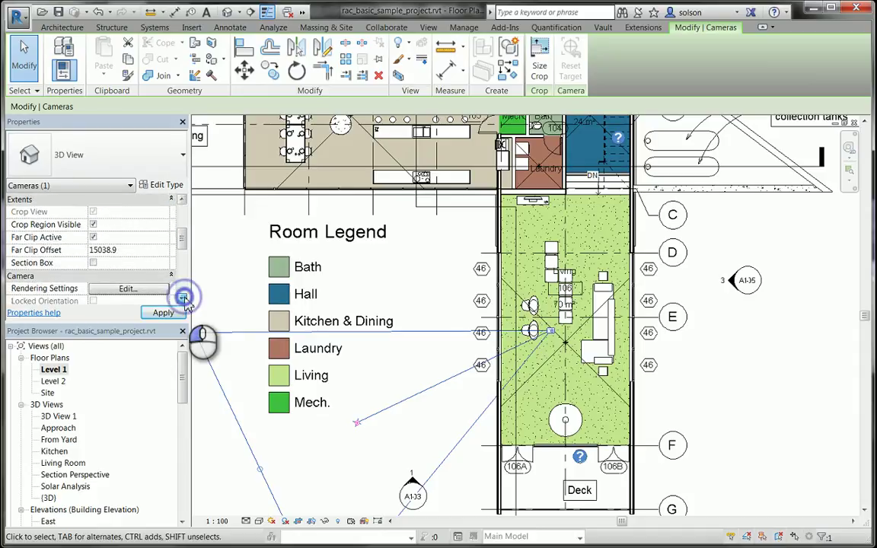
click(183, 300)
click(183, 299)
click(183, 299)
click(183, 299)
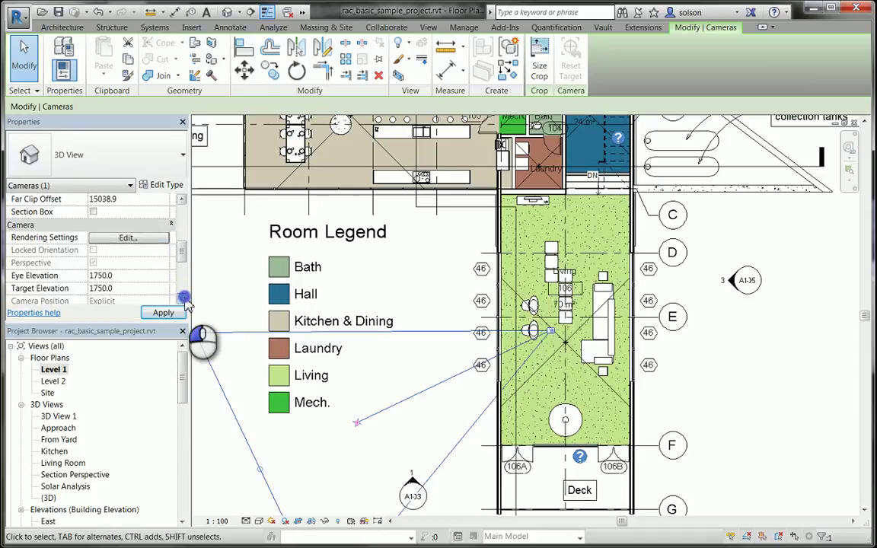
click(183, 300)
click(183, 299)
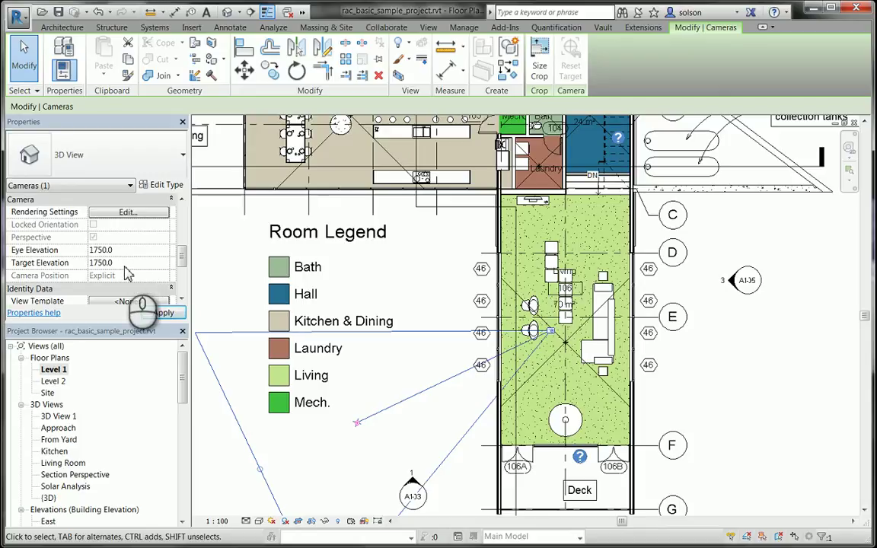
click(129, 252)
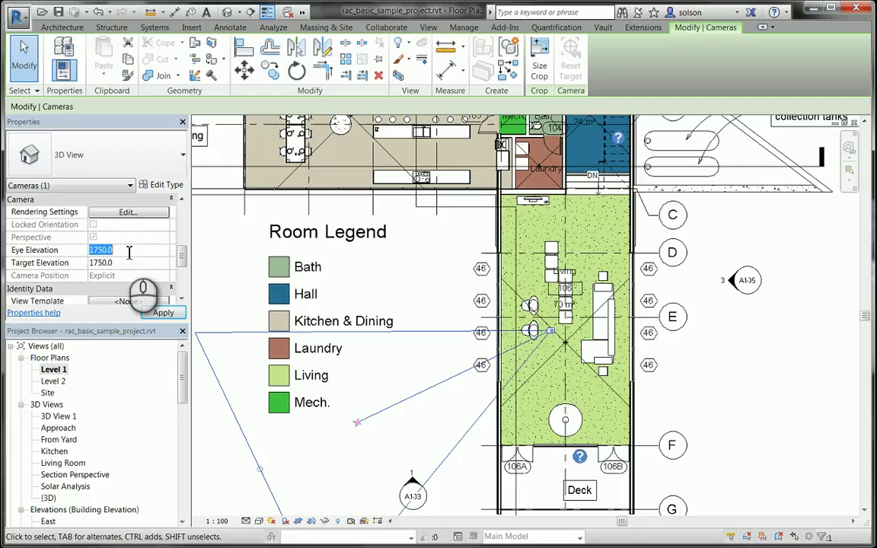
text(750)
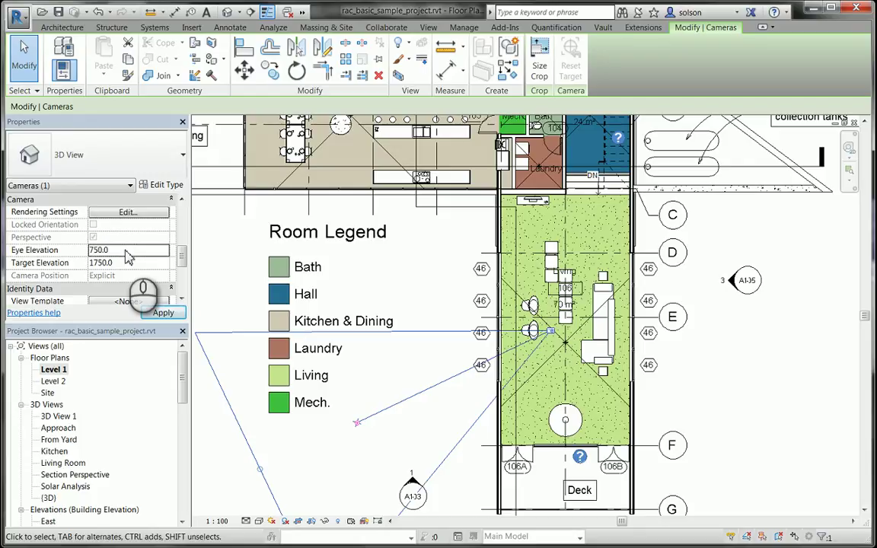
click(126, 262)
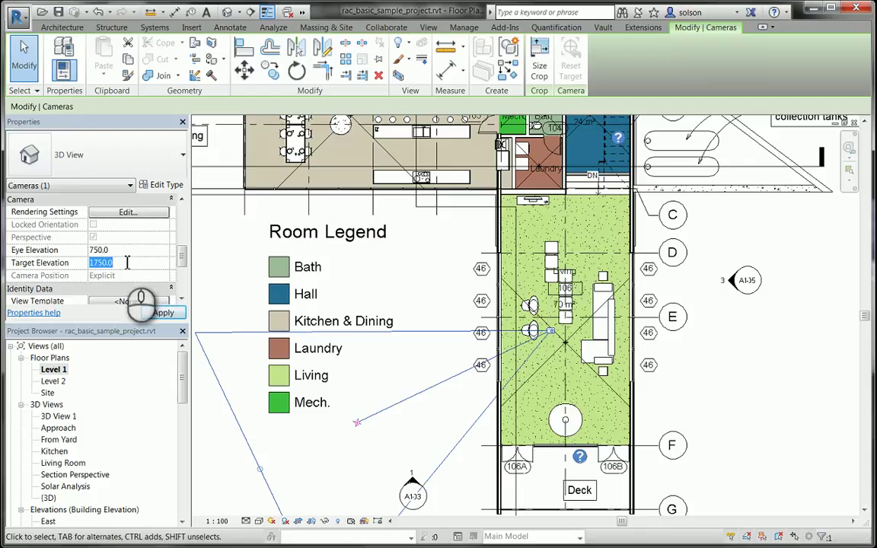
text(7)
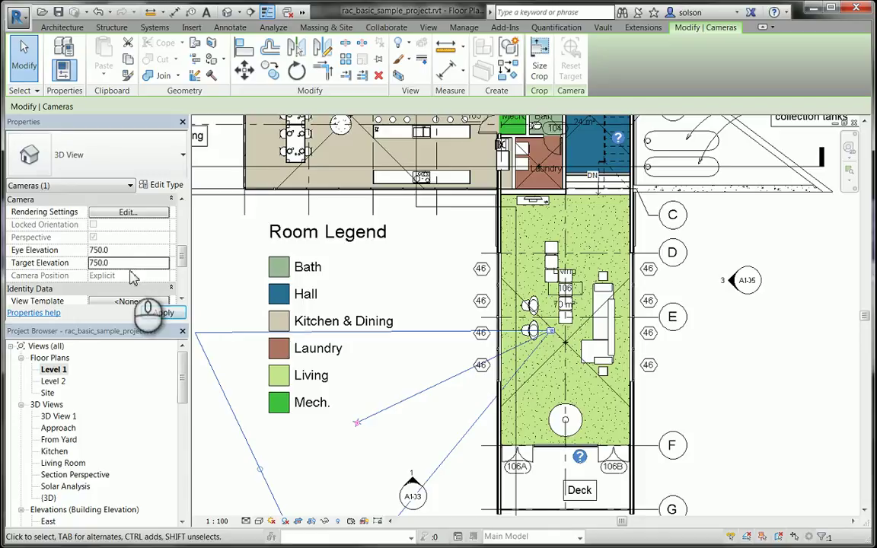
click(163, 314)
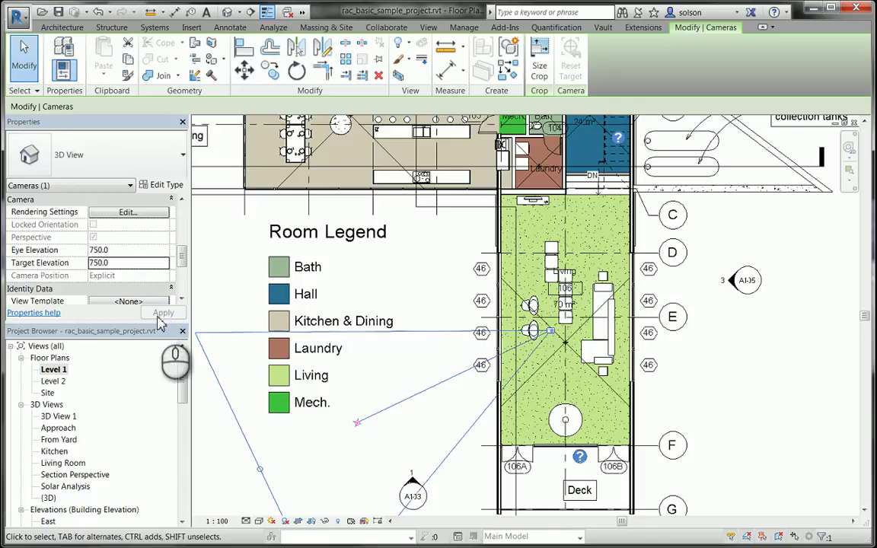
Open the 3D View 1 perspective and zoom out to see the lowered camera view.
double_click(67, 416)
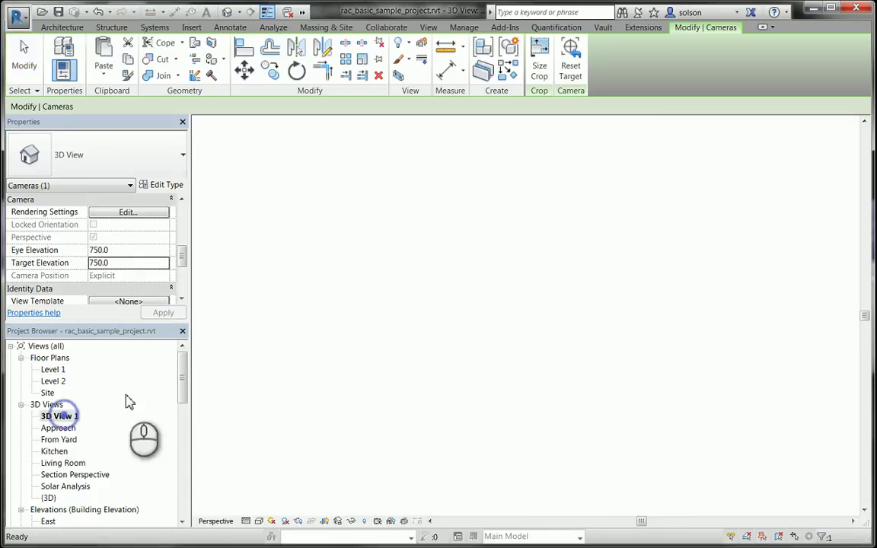
scroll(454, 294, down, 2)
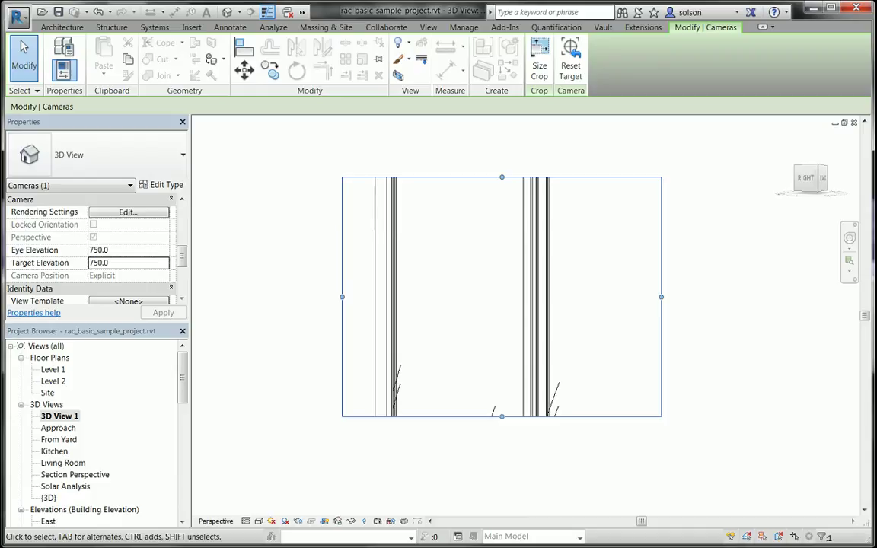
Start Render in Cloud from the View tab and continue past the Autodesk 360 welcome screen.
click(429, 28)
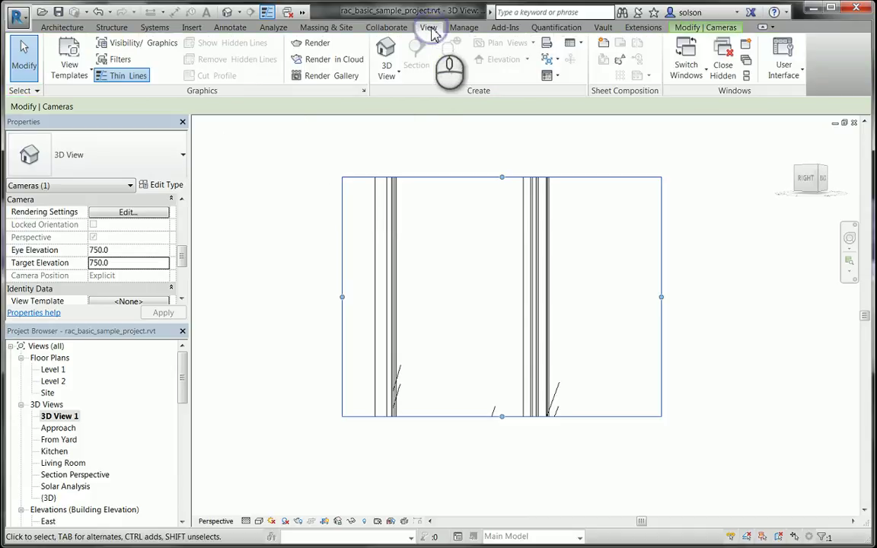
click(331, 69)
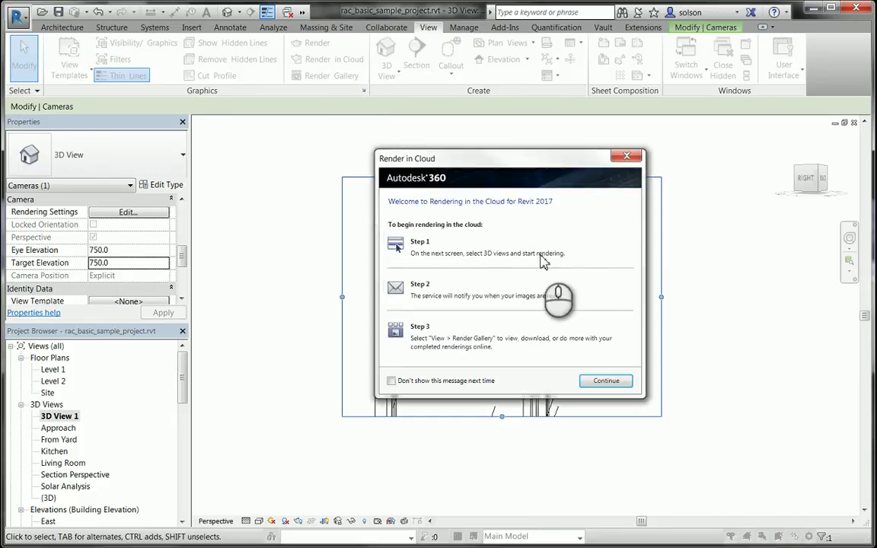
click(606, 380)
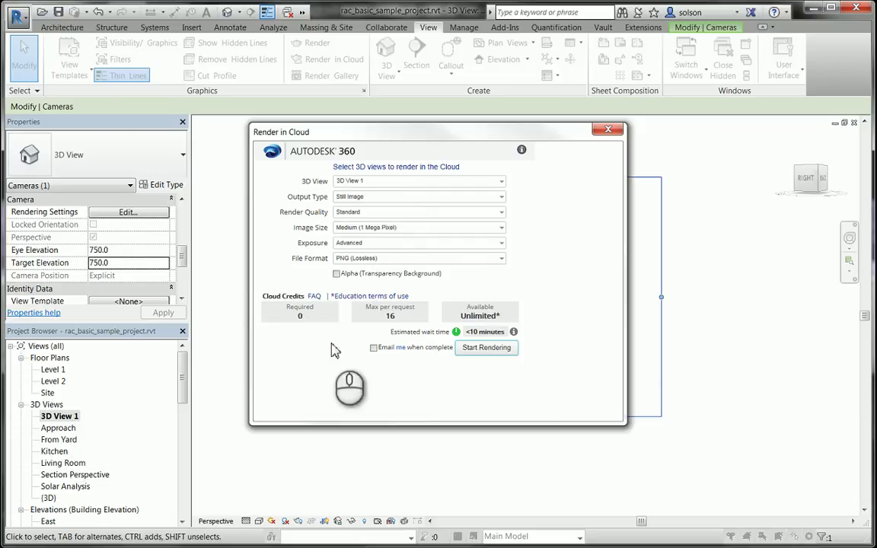
Render as a Final-quality 1536 px Stereo Panorama with email notification, and start rendering.
click(454, 196)
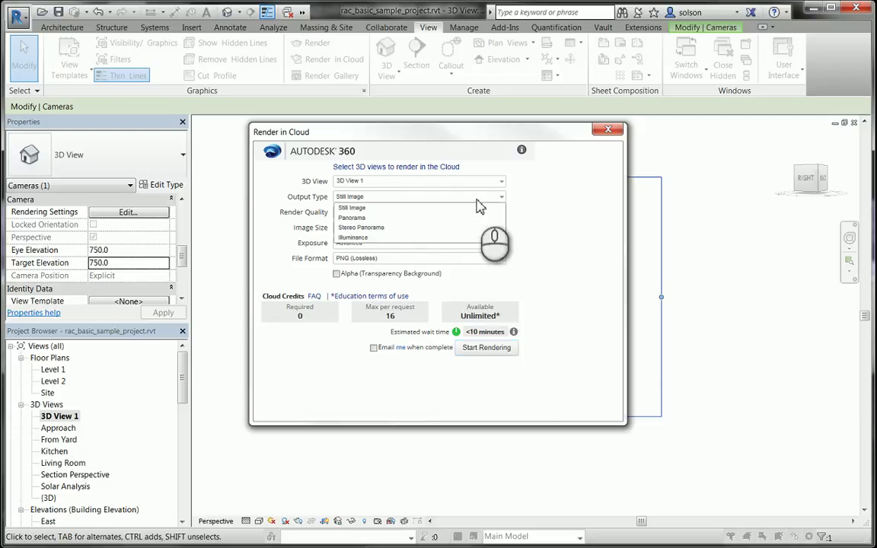
click(373, 227)
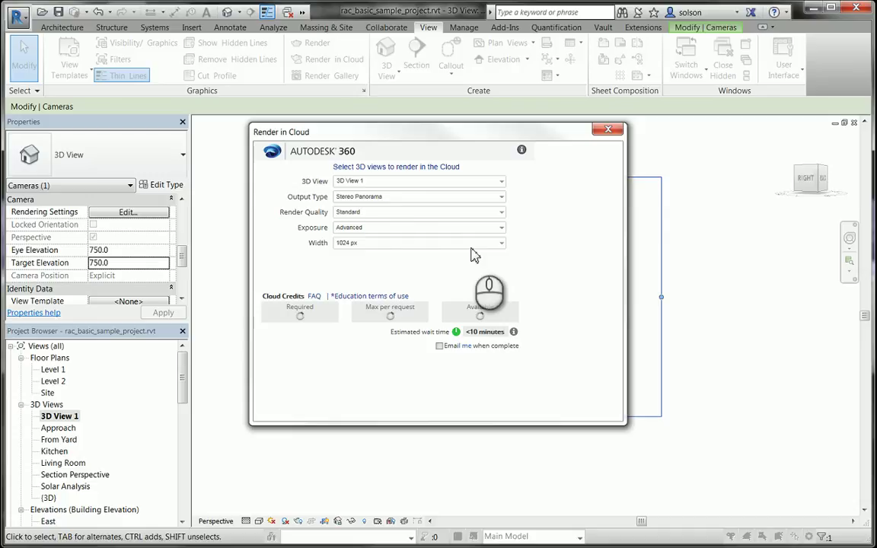
click(402, 212)
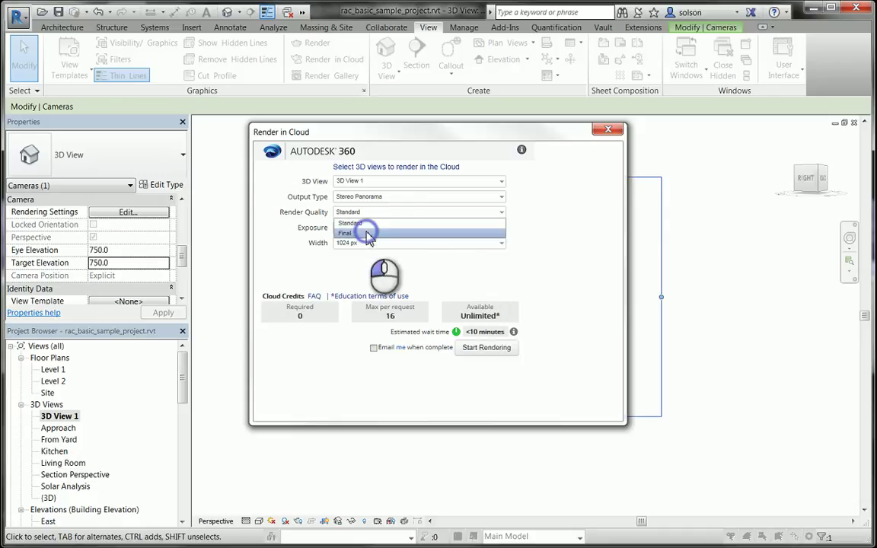
click(367, 235)
click(411, 243)
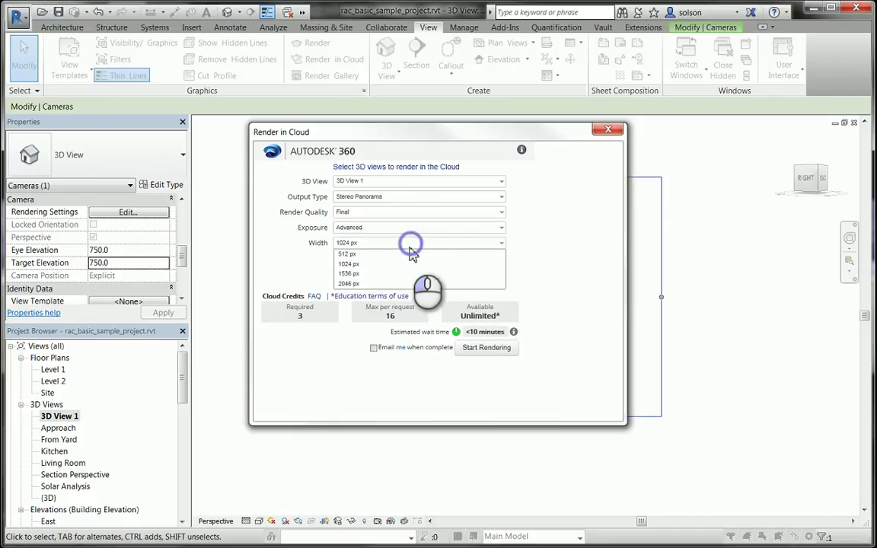
click(379, 274)
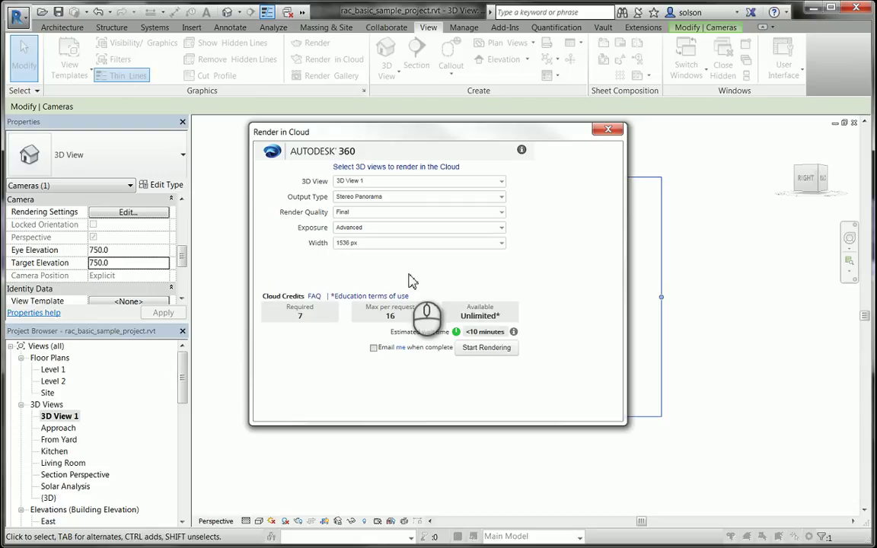
click(373, 348)
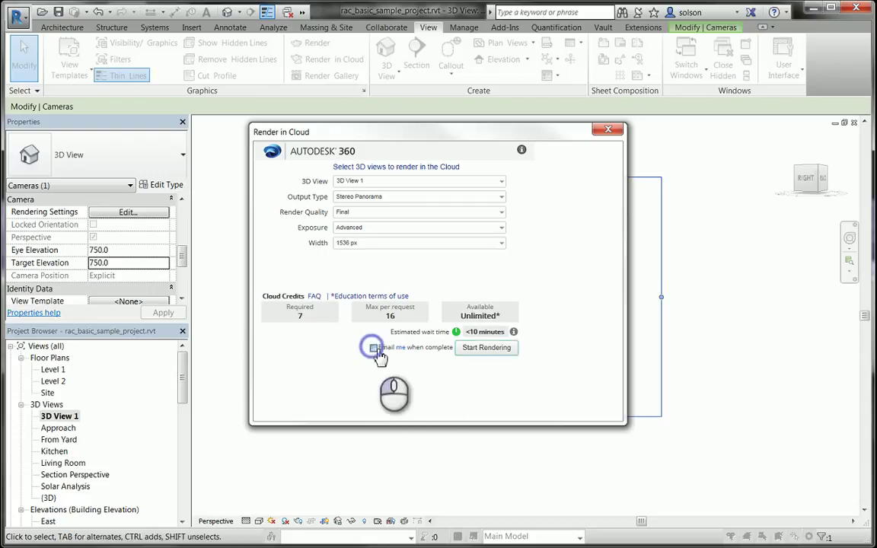
click(491, 352)
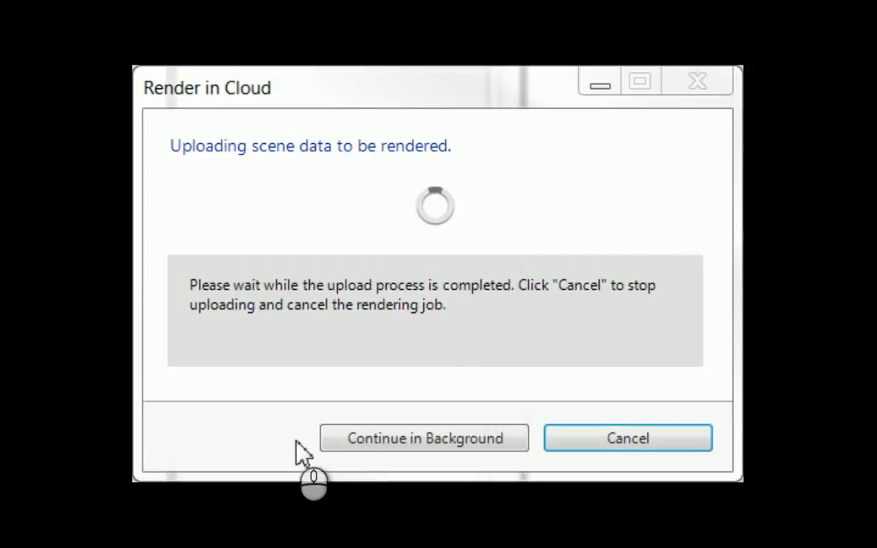
Send the cloud upload to the background and return to the 3D View 1 perspective.
click(404, 444)
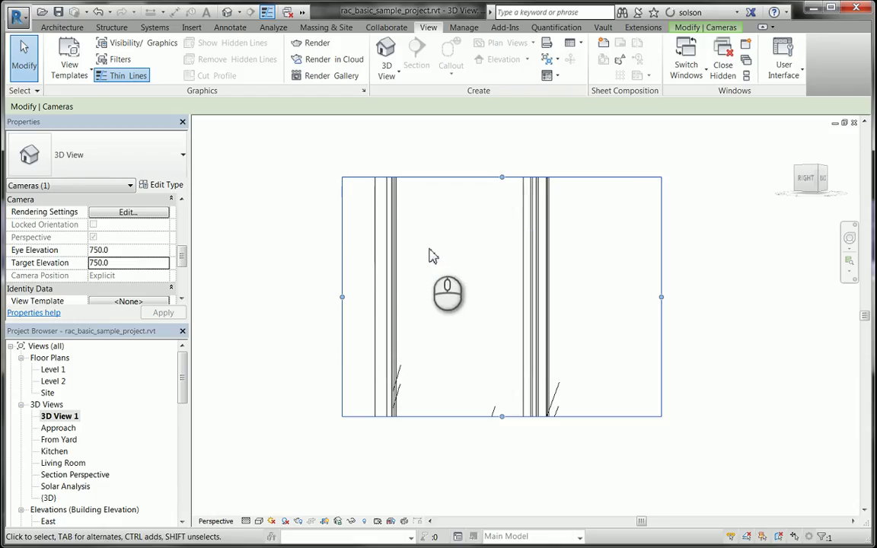